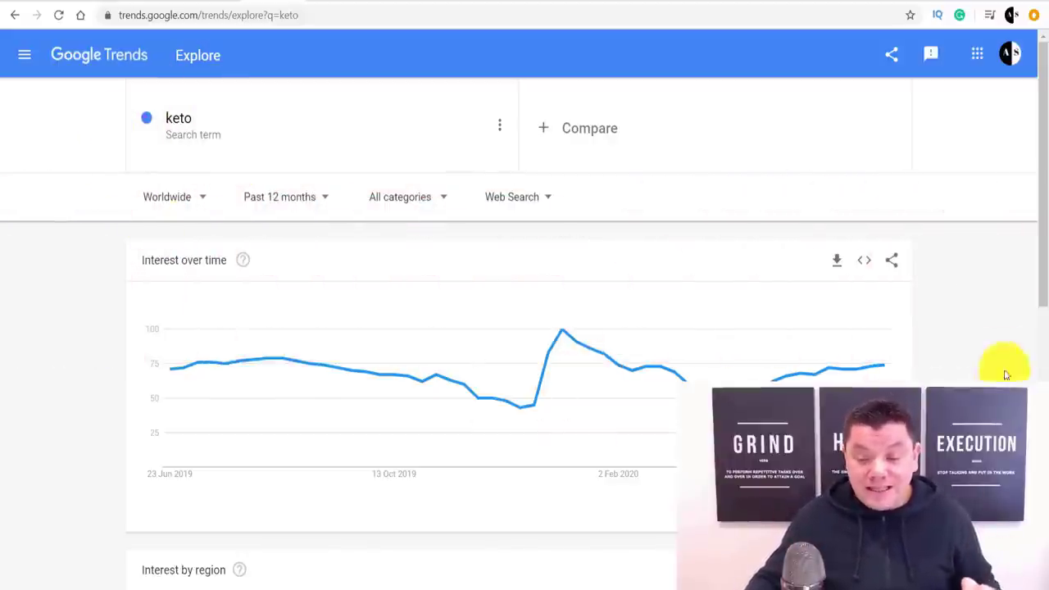
Review the Australia keto interest chart, then move to the 'Keto affiliate diet plans' Google results
scroll(808, 369, down, 1)
scroll(890, 281, down, 2)
scroll(855, 304, up, 2)
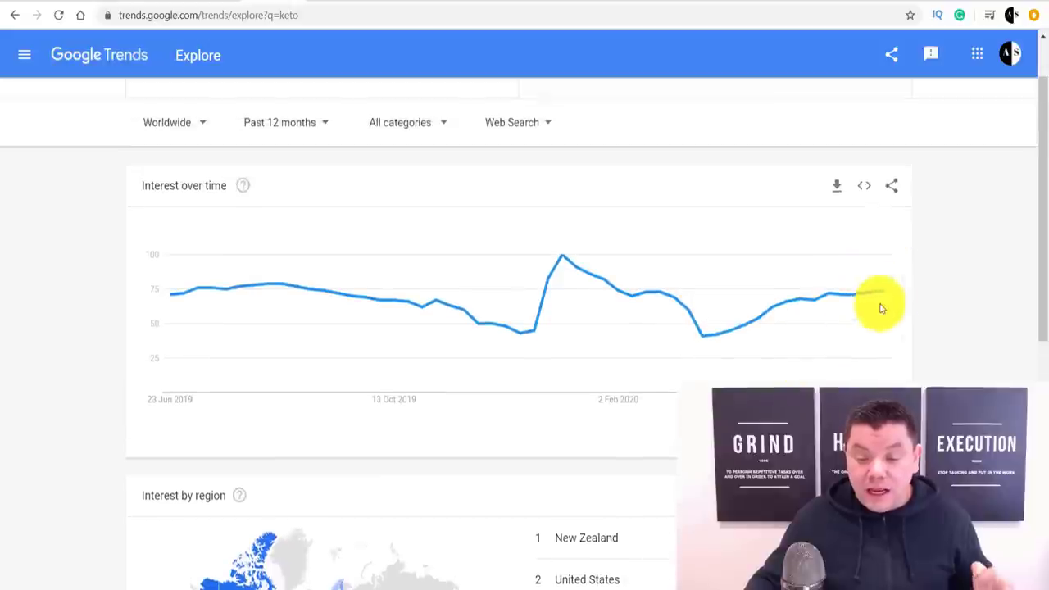
scroll(109, 128, up, 1)
scroll(109, 129, up, 1)
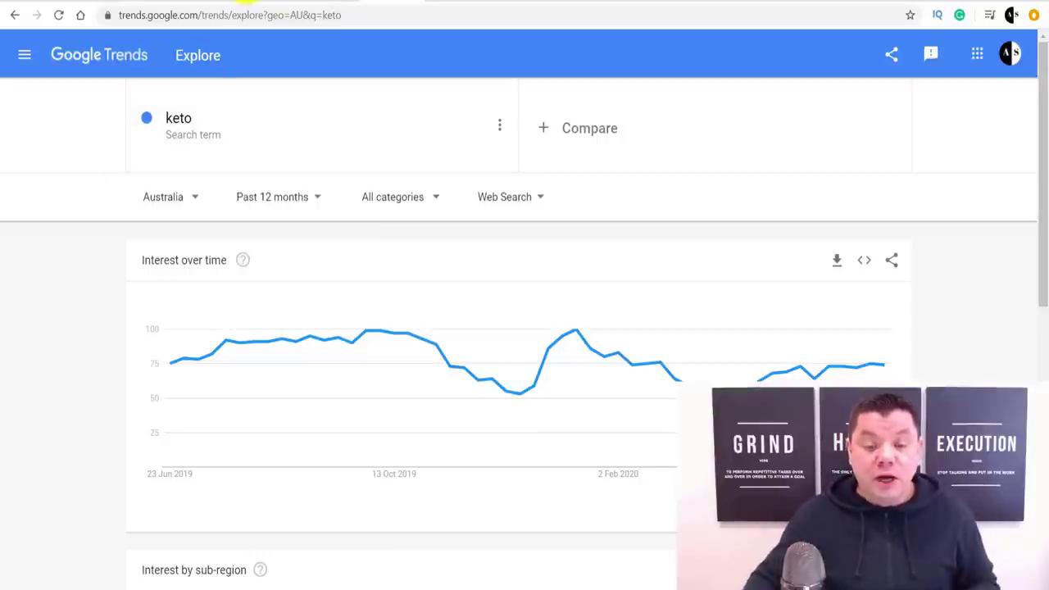
click(440, 3)
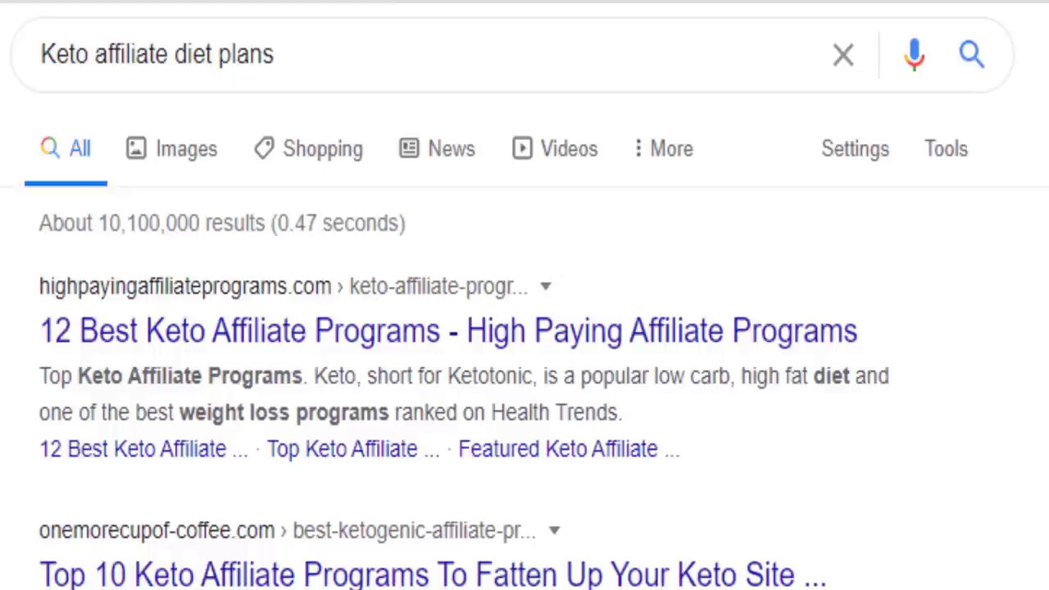
Scroll through the Google results listing keto affiliate programs
scroll(525, 295, down, 3)
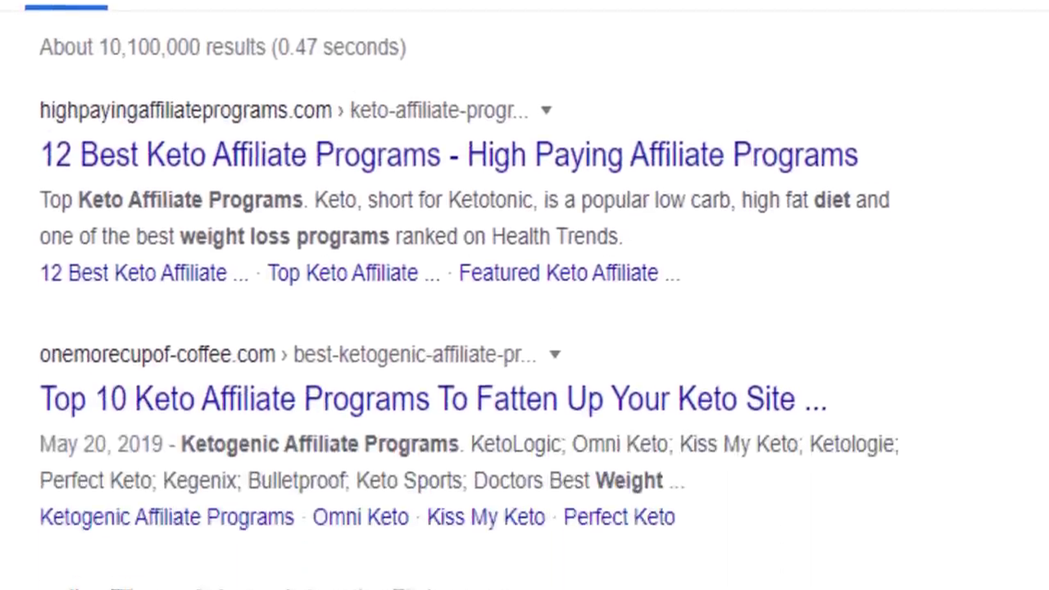
scroll(525, 295, down, 5)
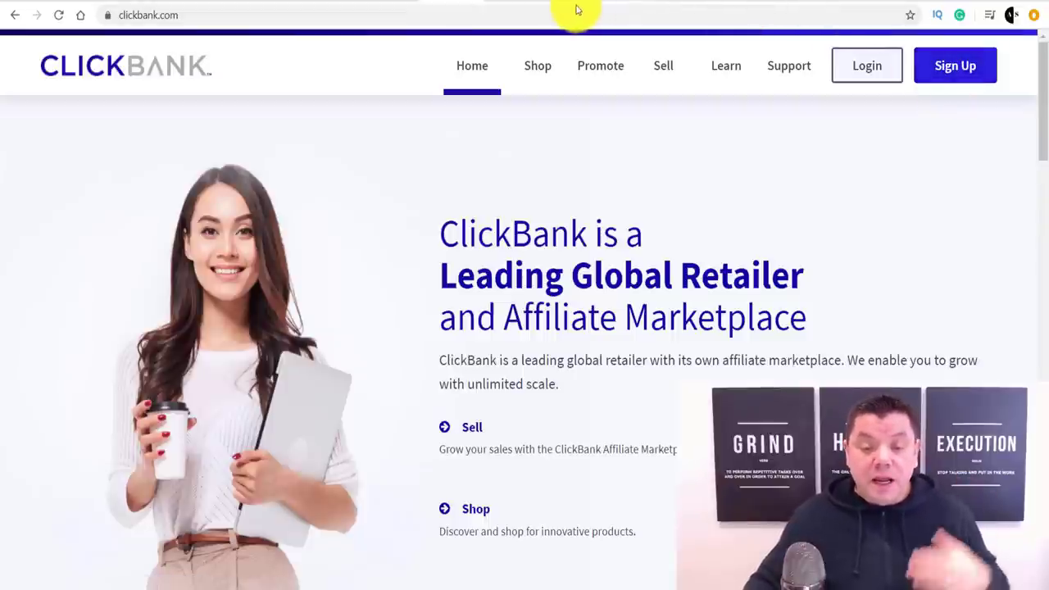
Open the logged-in ClickBank Marketplace and choose the HEALTH & FITNESS category
click(505, 7)
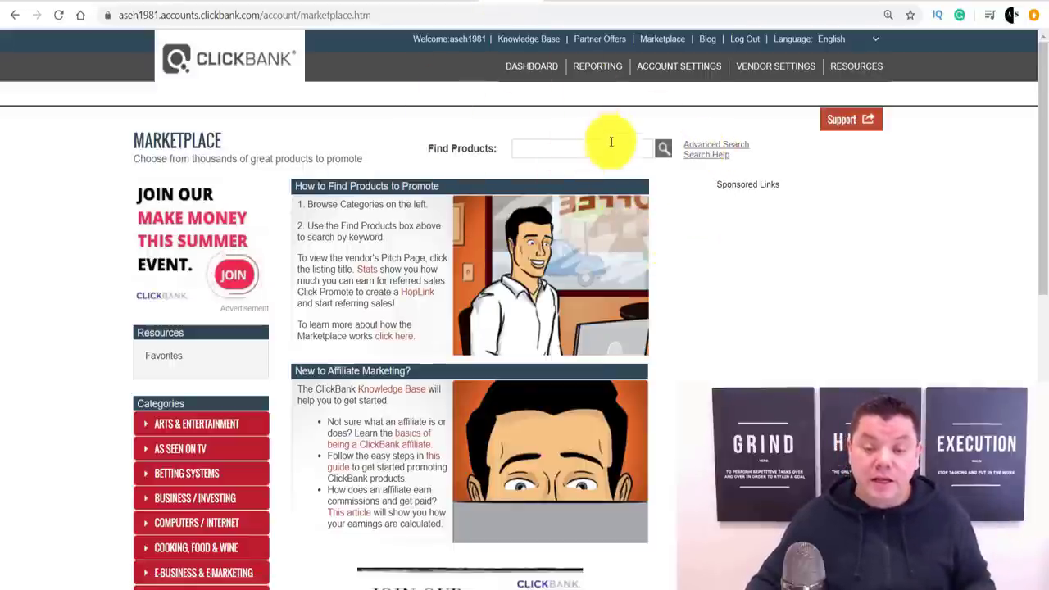
scroll(274, 264, down, 3)
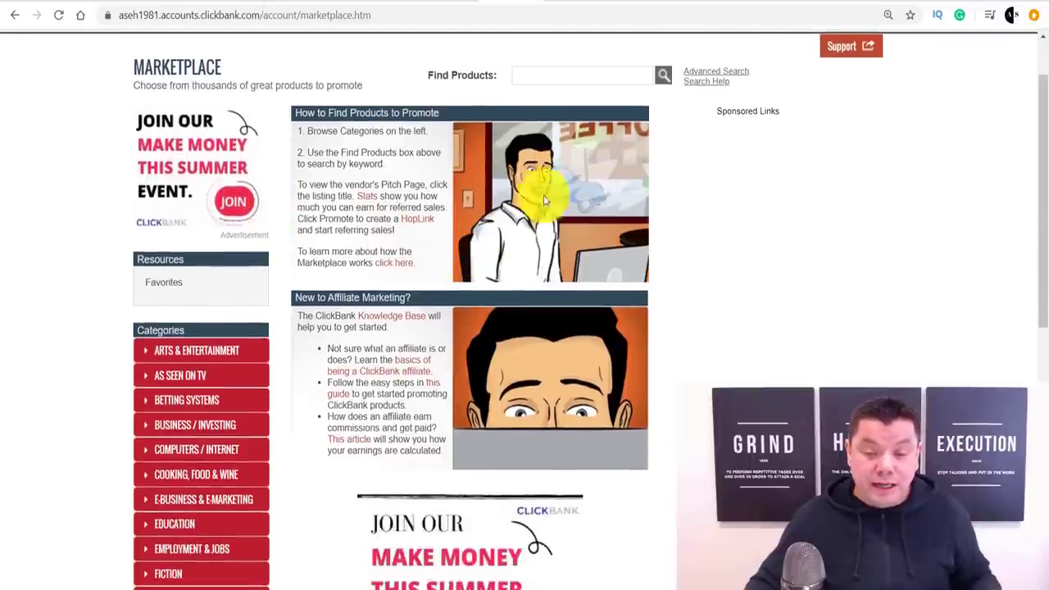
scroll(500, 222, up, 3)
scroll(500, 206, down, 1)
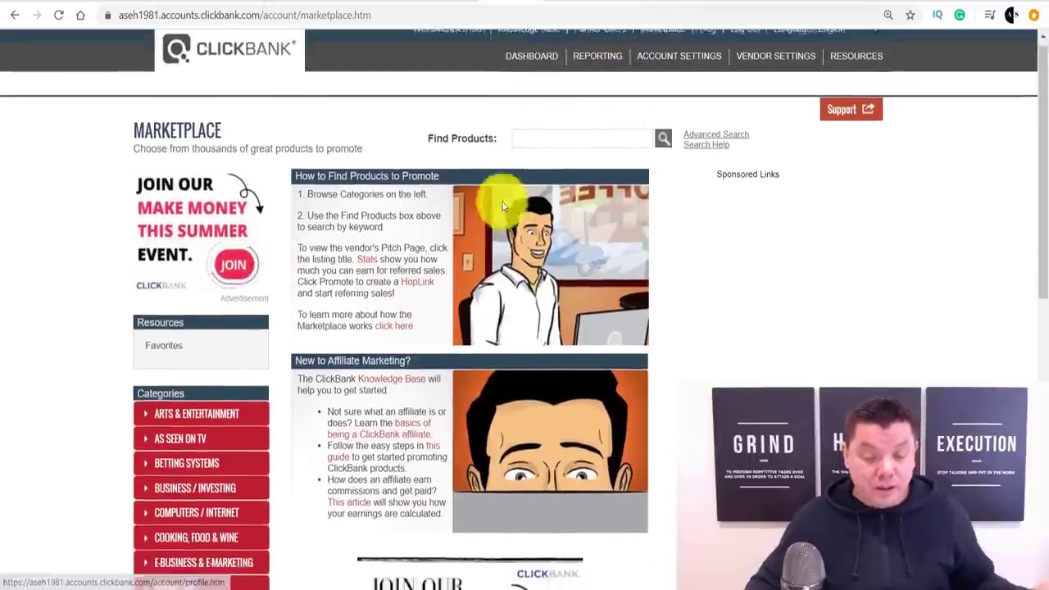
scroll(459, 217, down, 2)
scroll(217, 168, down, 2)
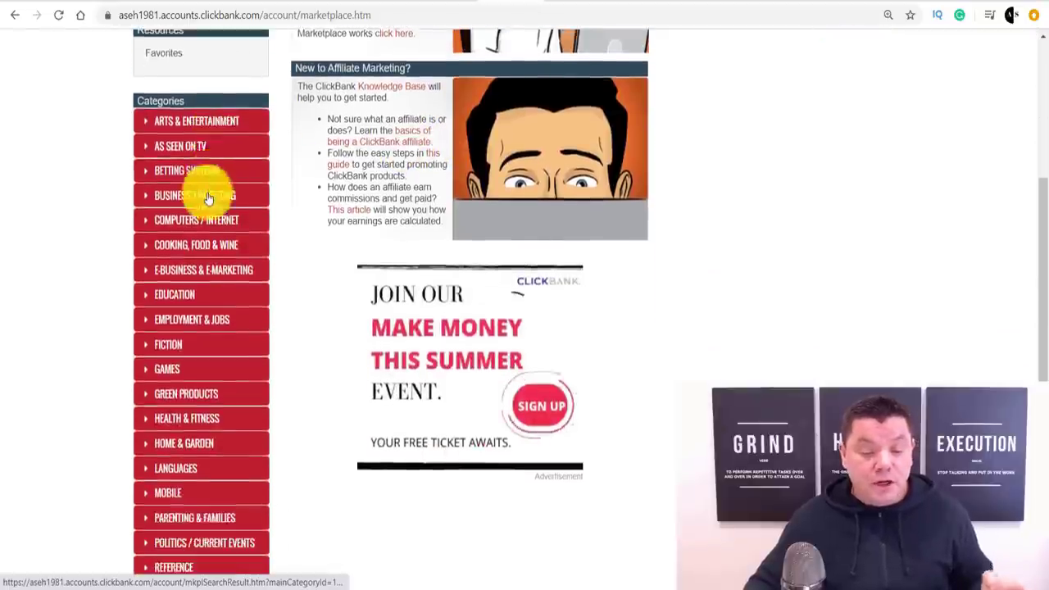
scroll(199, 332, down, 1)
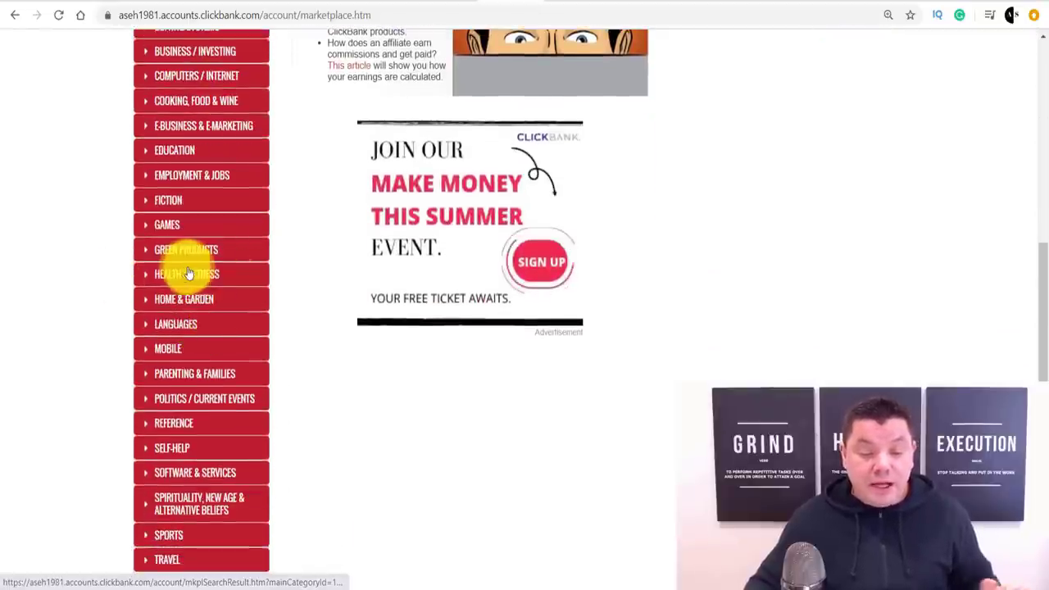
click(148, 272)
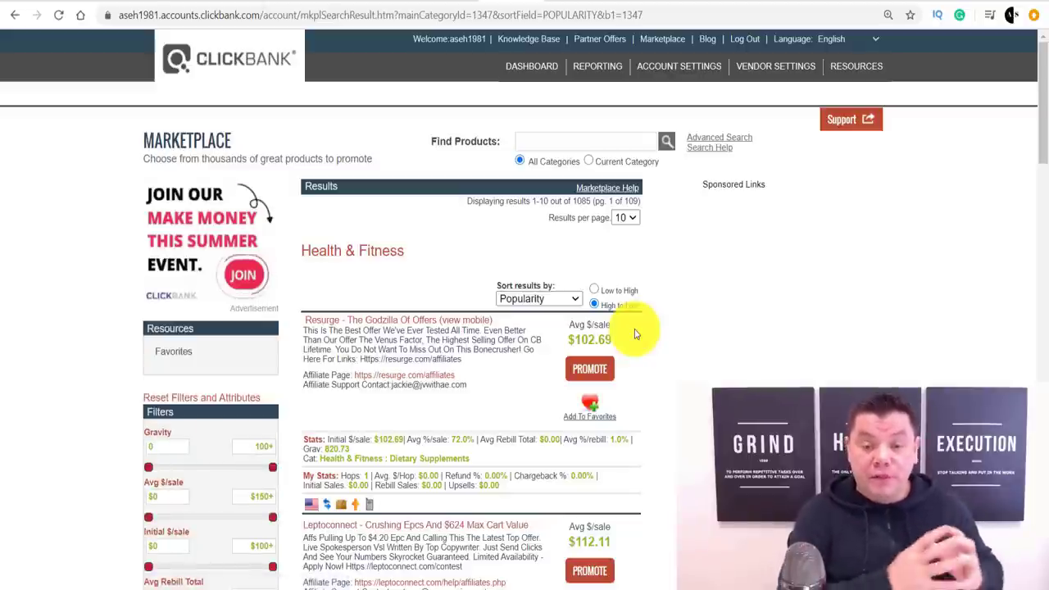
Scroll down to the Custom Keto Diet offer and highlight its 380.45 gravity score
scroll(632, 335, down, 3)
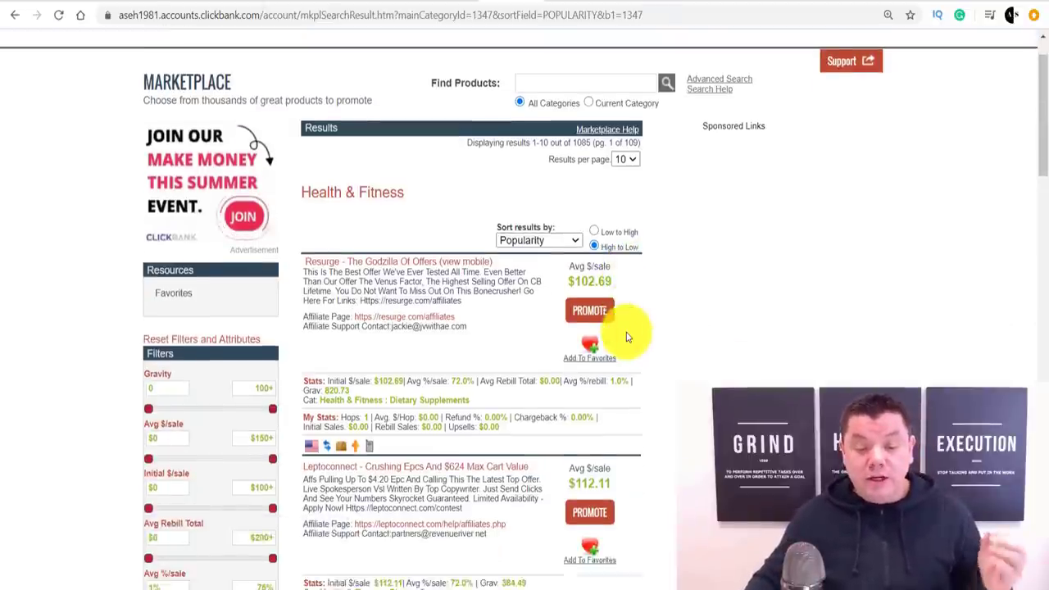
scroll(623, 340, down, 2)
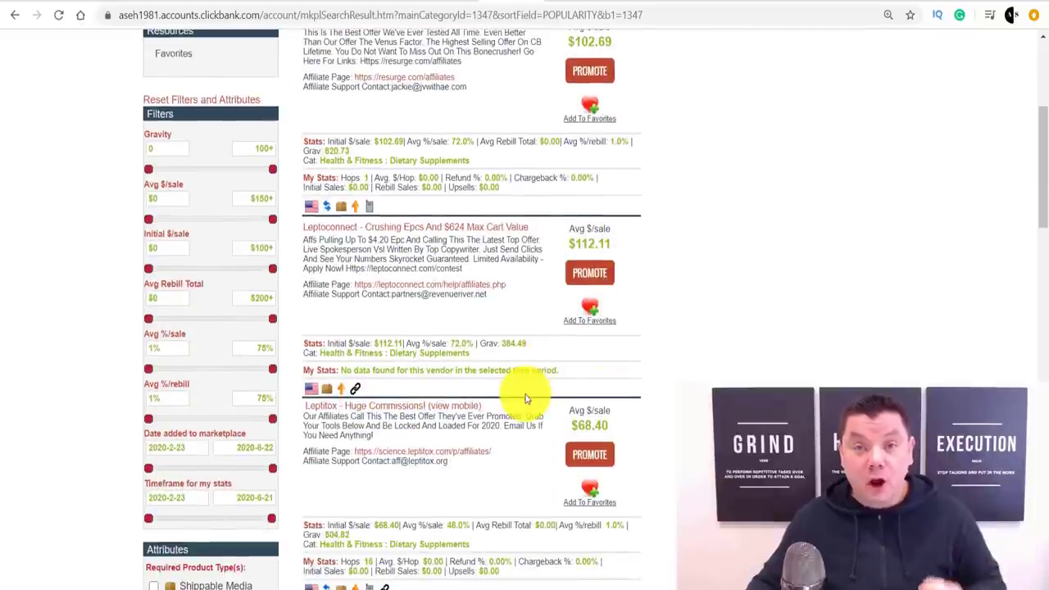
scroll(526, 400, down, 6)
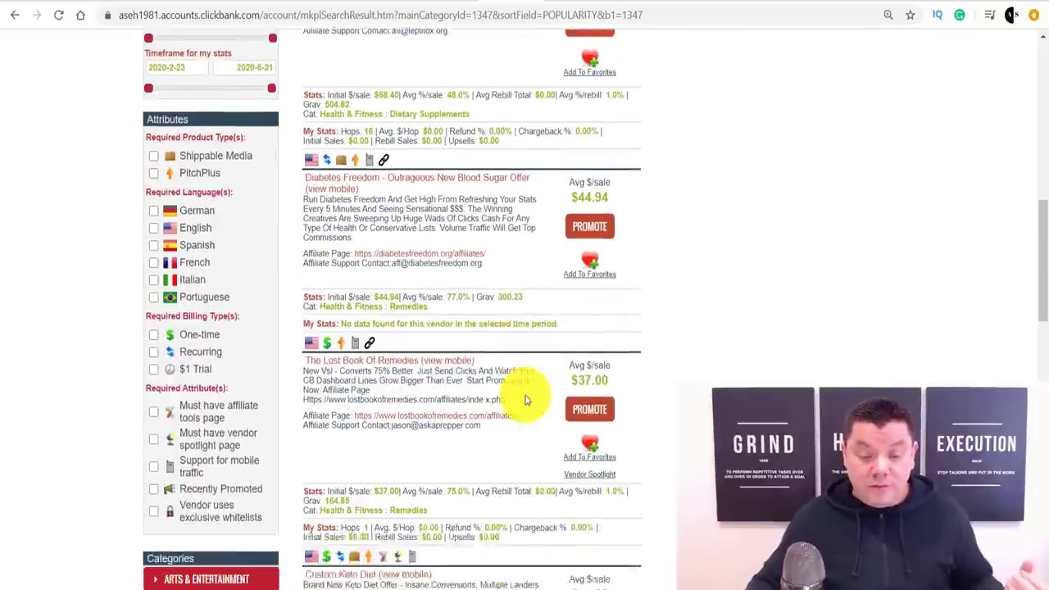
scroll(521, 393, down, 4)
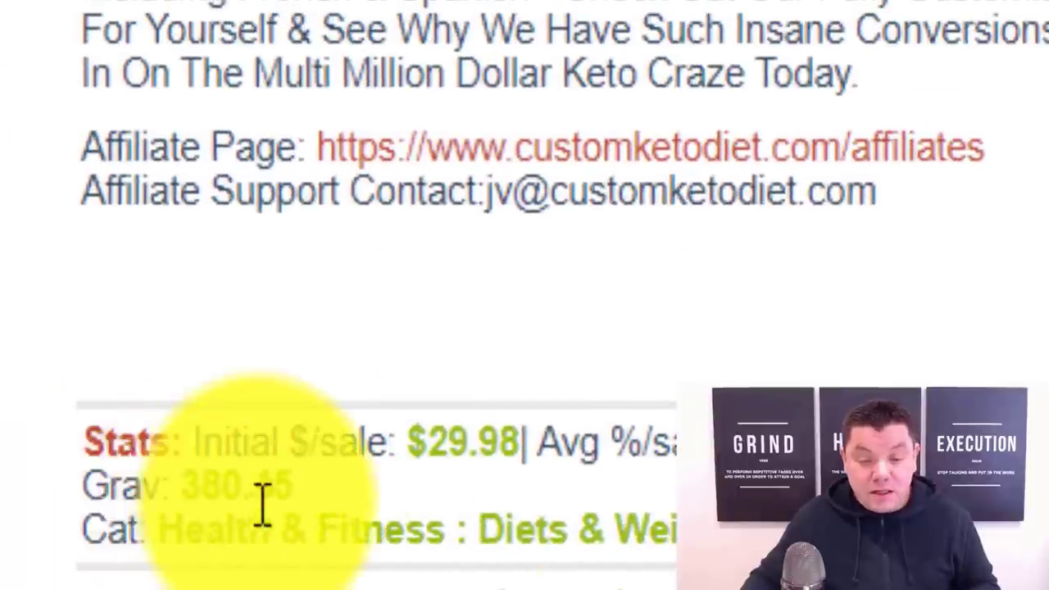
drag(143, 488, 295, 490)
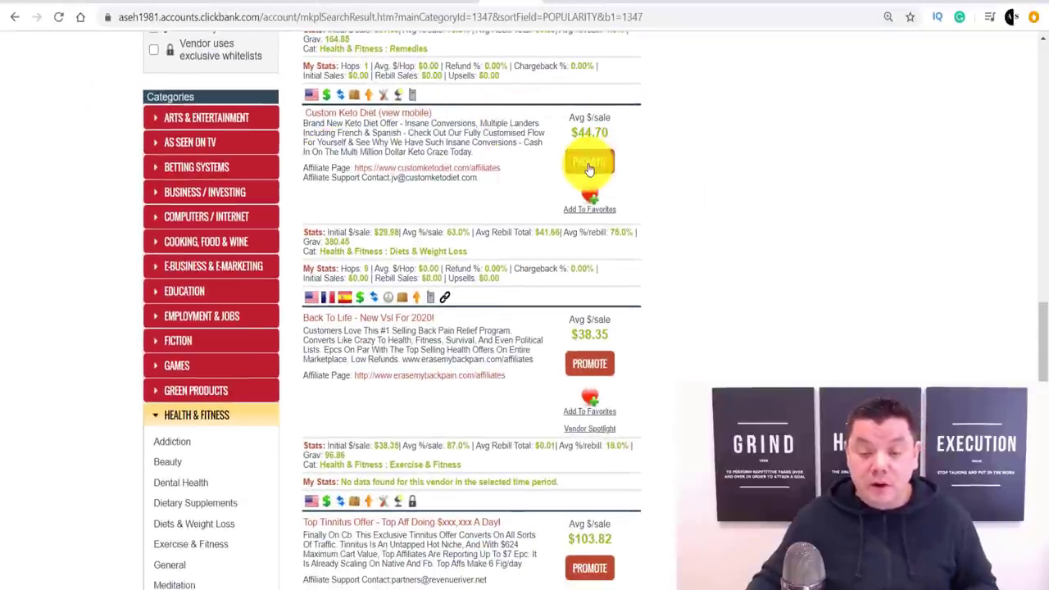
Generate the Custom Keto Diet HopLink, copy it, and close the HopLink Generator
click(589, 168)
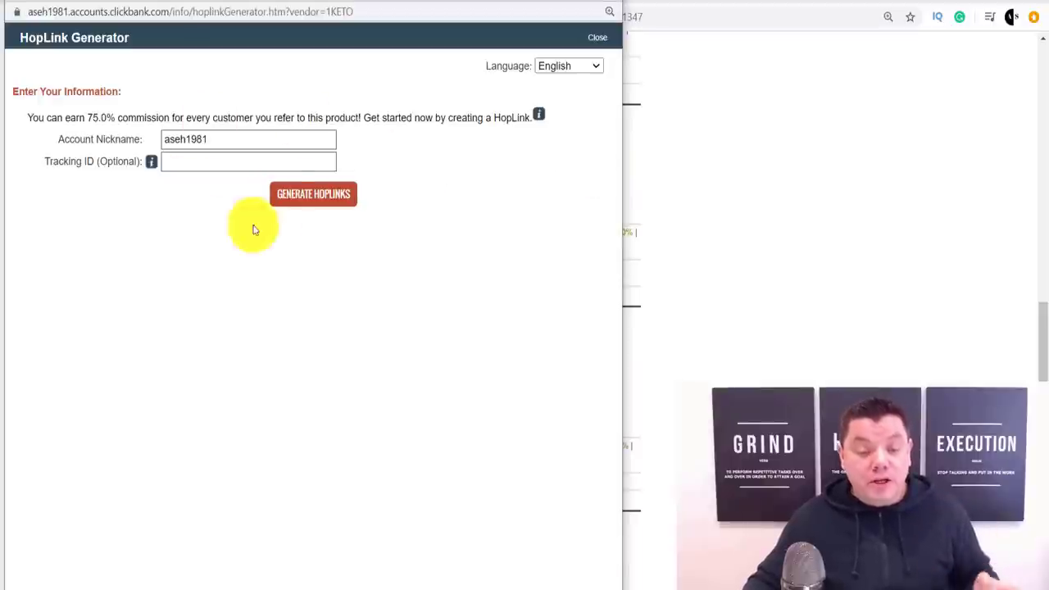
click(310, 196)
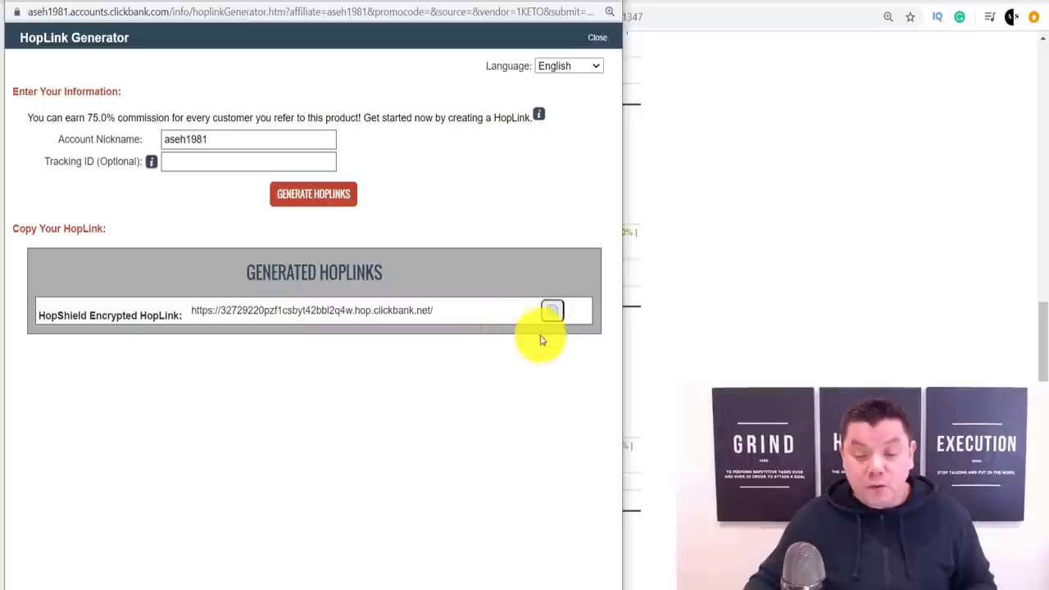
click(553, 312)
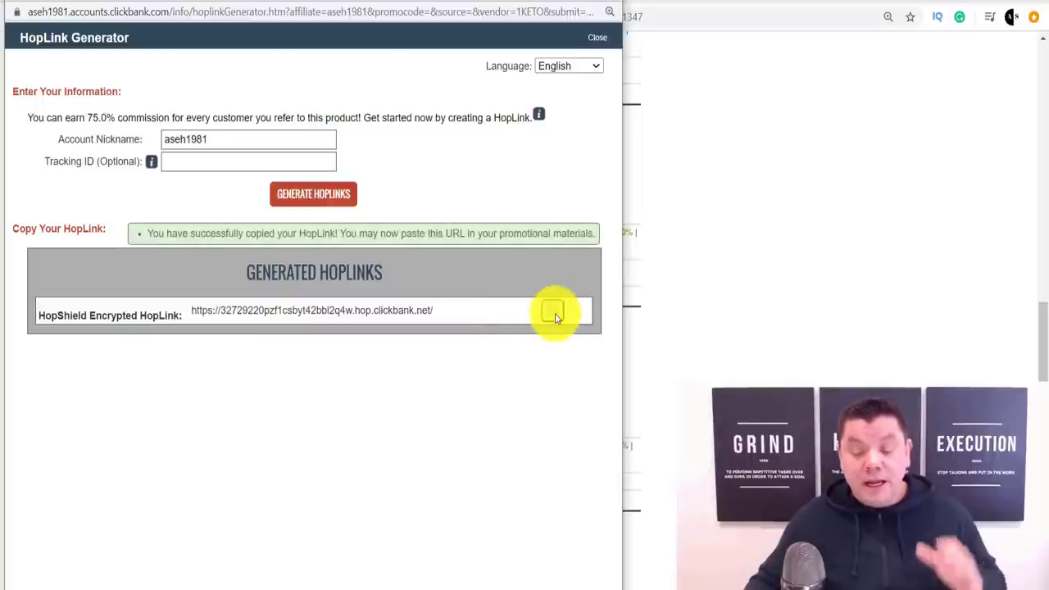
click(597, 37)
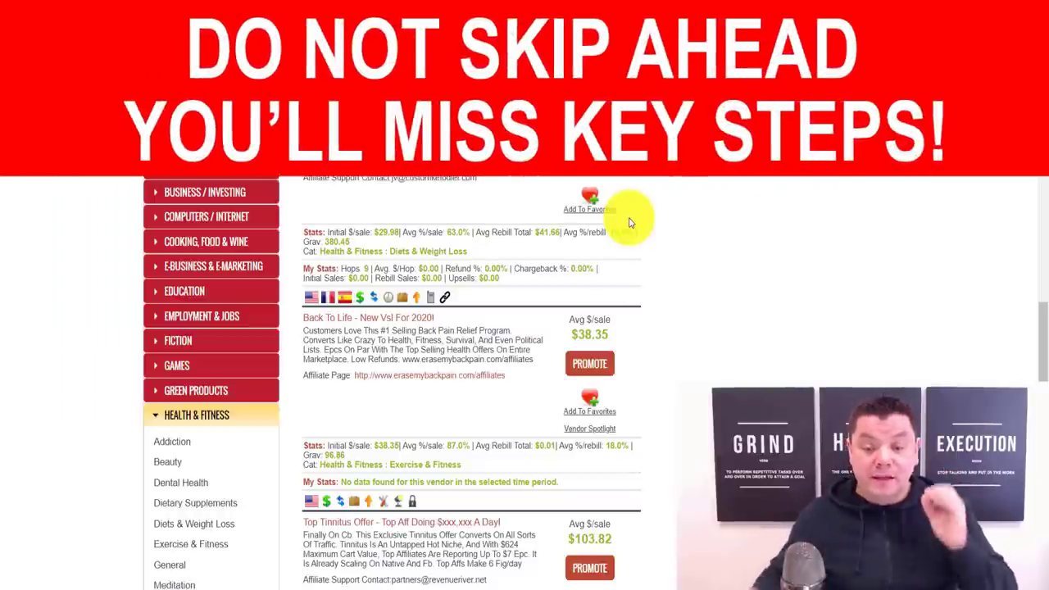
Search the ClickBank marketplace for 'keto' products
scroll(631, 221, up, 15)
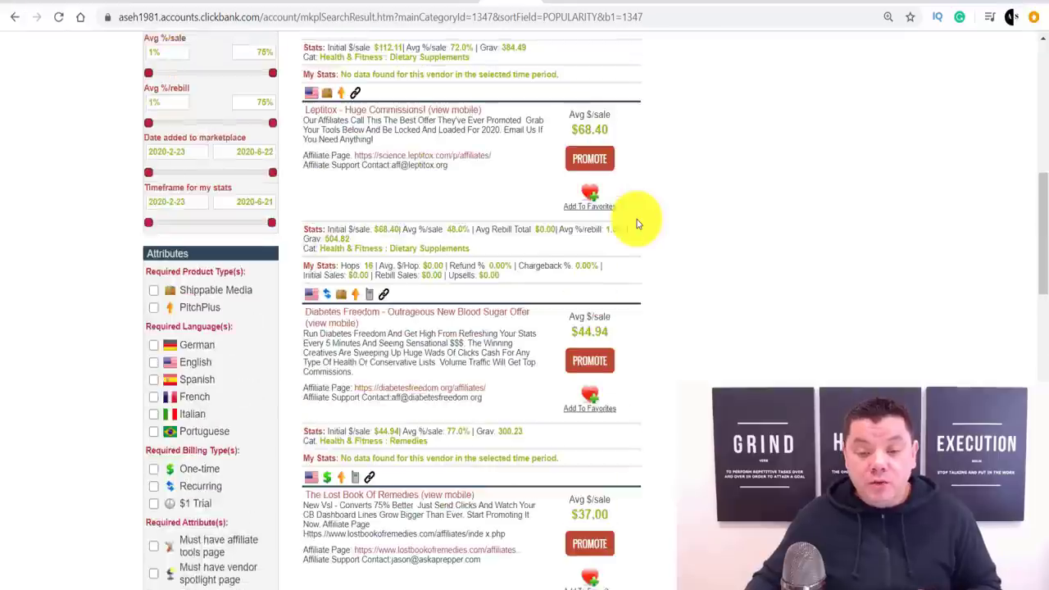
scroll(636, 220, up, 4)
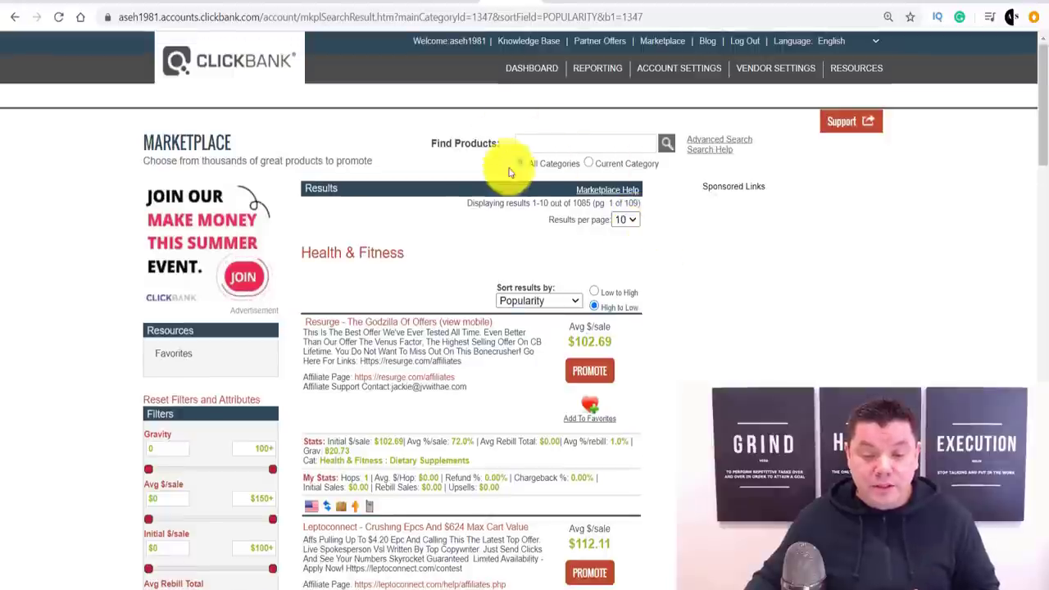
click(549, 145)
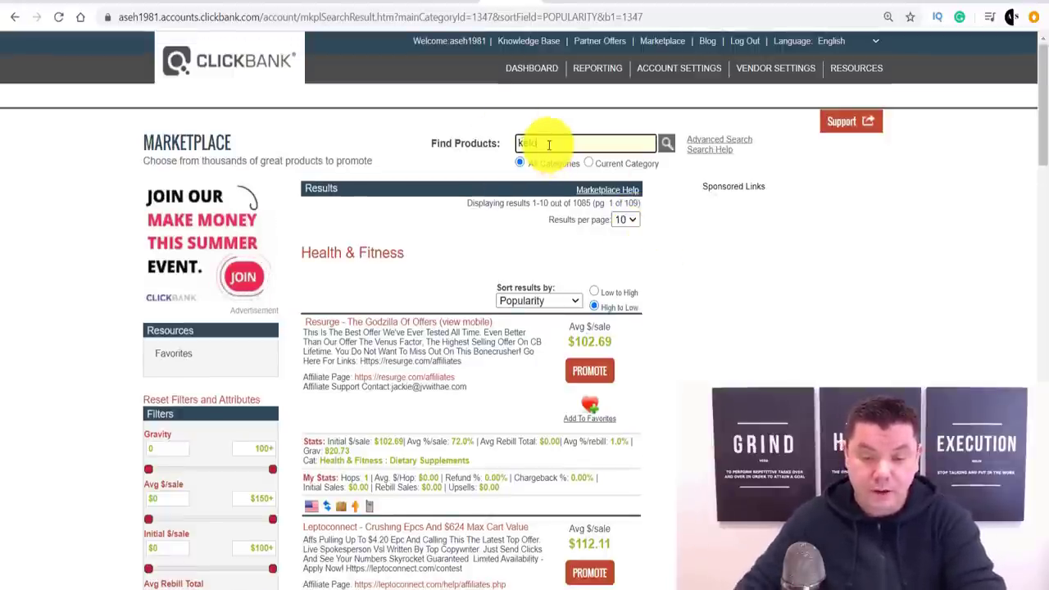
key(Return)
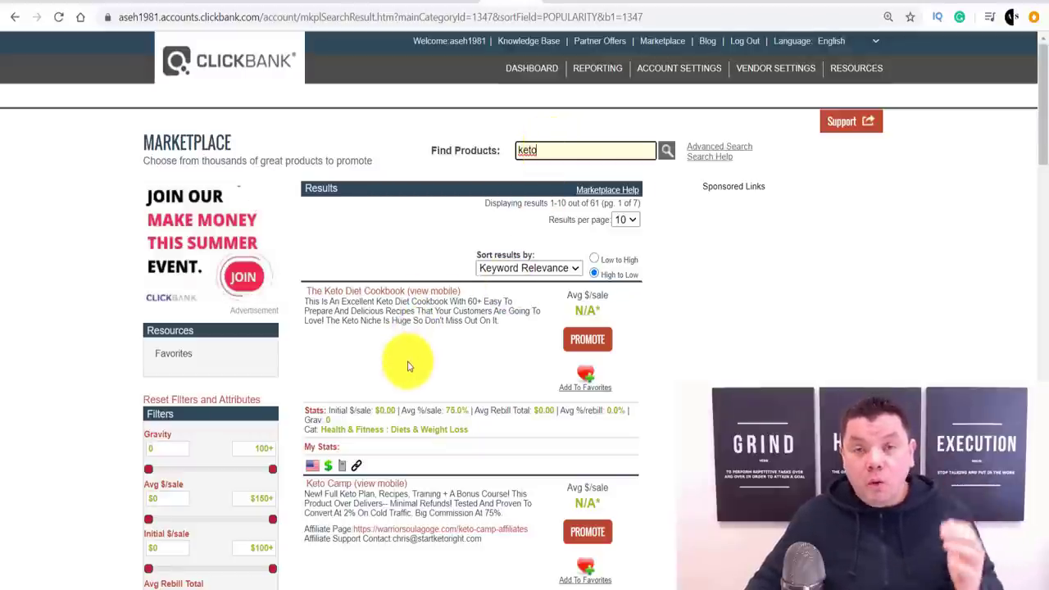
scroll(436, 355, down, 1)
scroll(436, 355, down, 1)
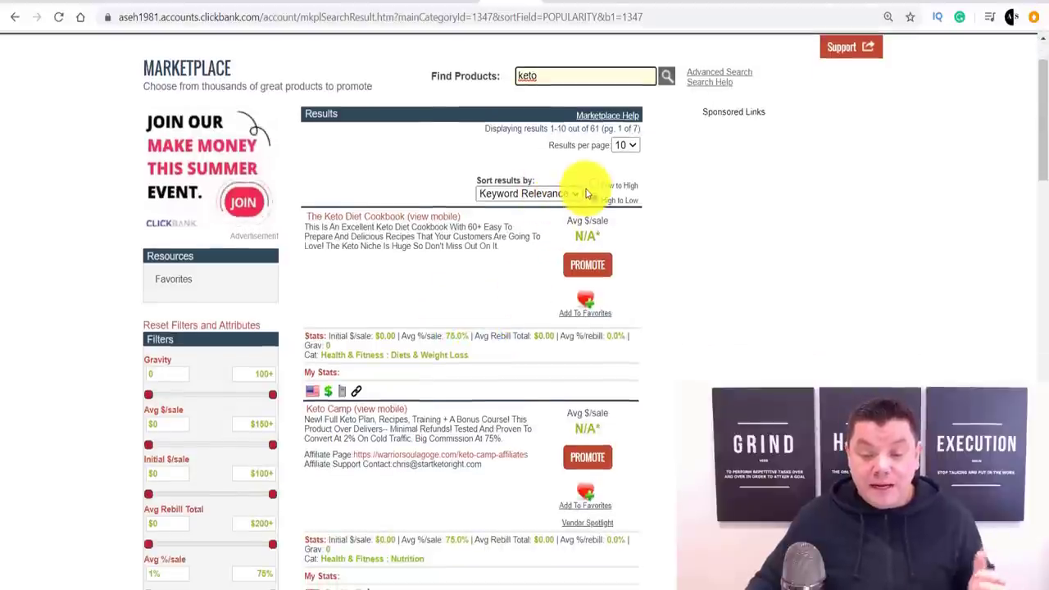
Sort the 61 keto results by Gravity, high to low, and browse them
click(574, 194)
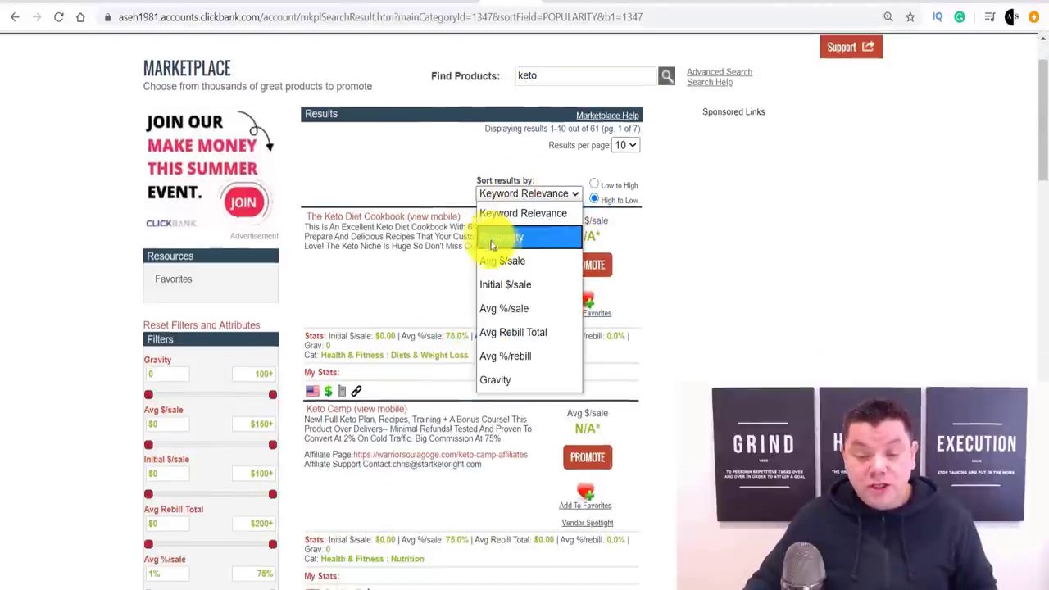
click(533, 379)
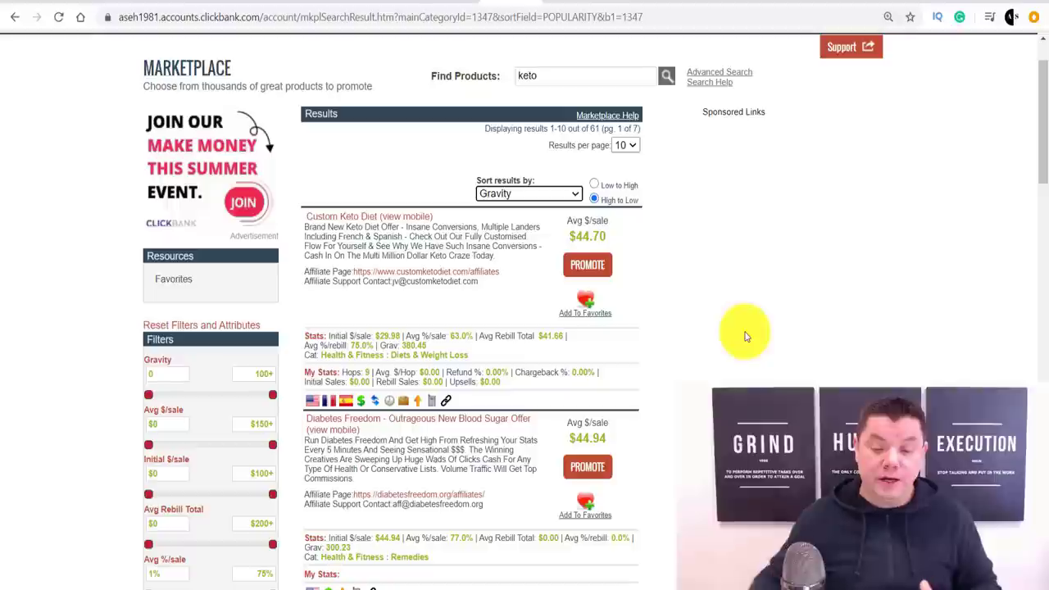
scroll(746, 336, down, 1)
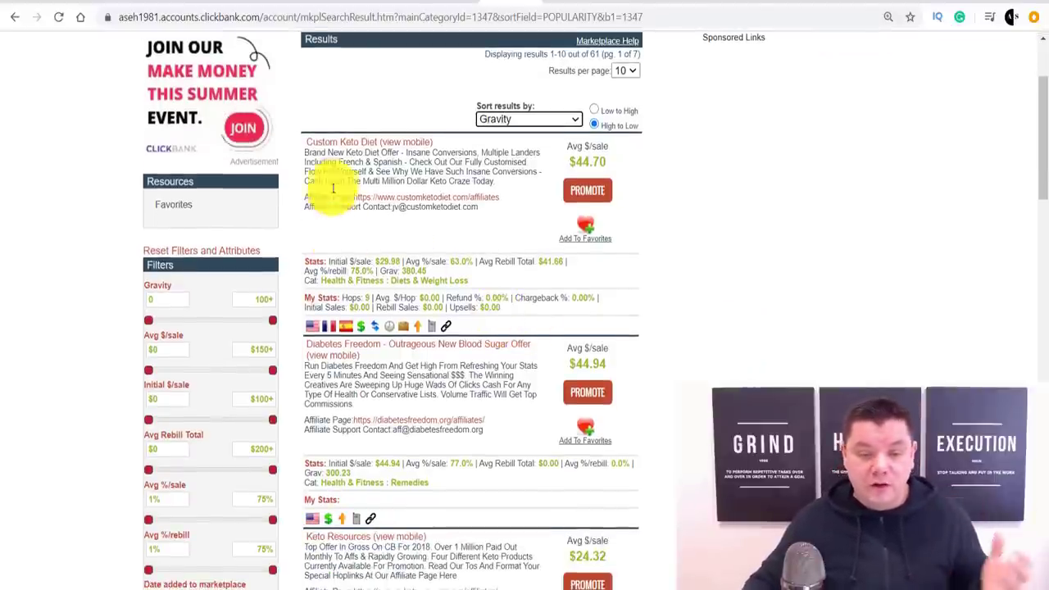
scroll(492, 369, down, 2)
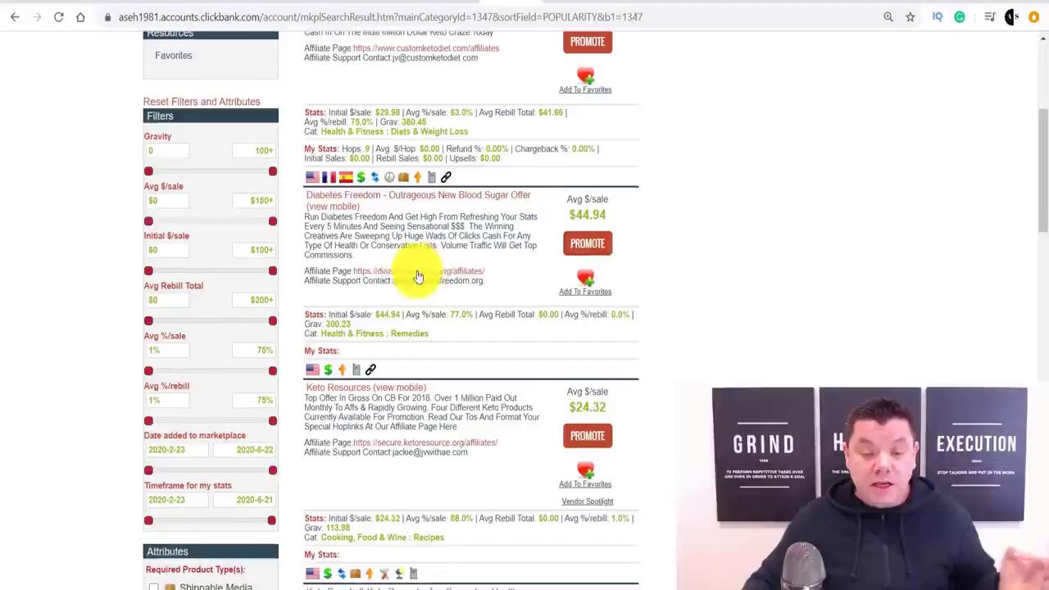
scroll(451, 274, down, 2)
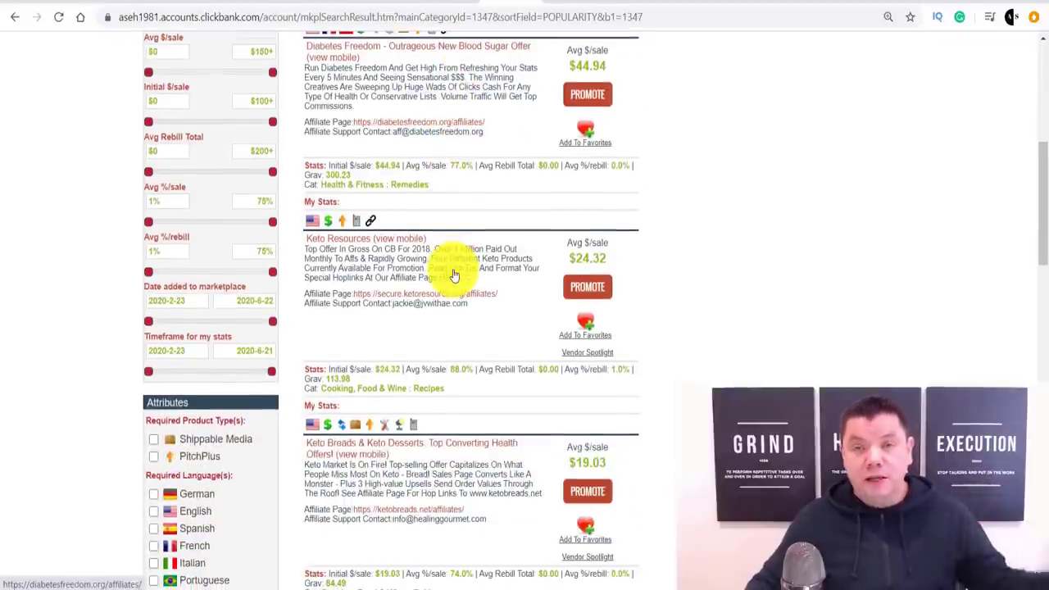
scroll(452, 272, down, 1)
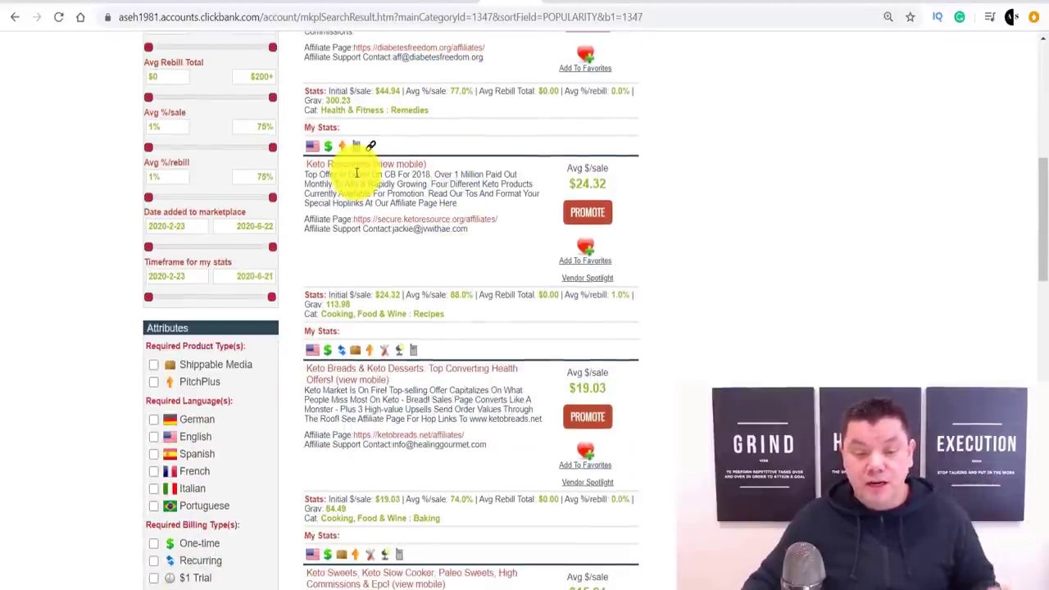
scroll(361, 179, down, 1)
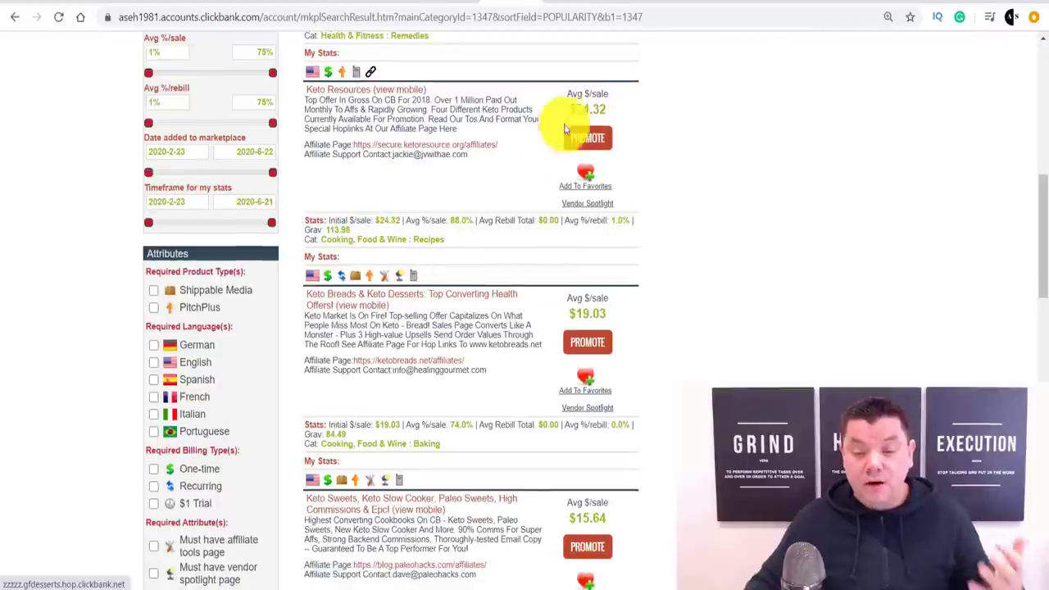
scroll(595, 340, down, 3)
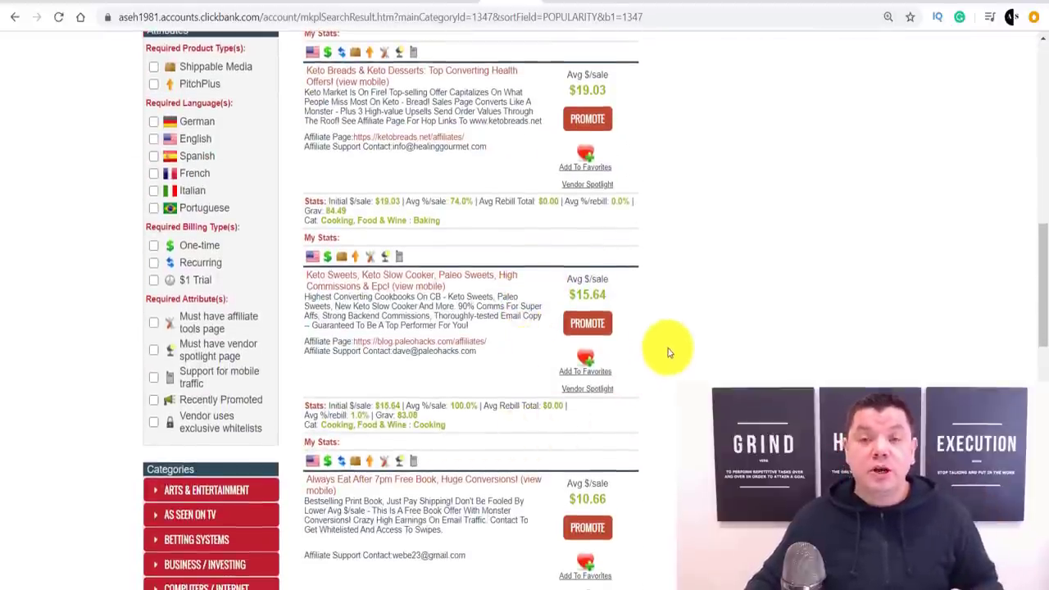
scroll(667, 352, up, 1)
scroll(669, 352, up, 2)
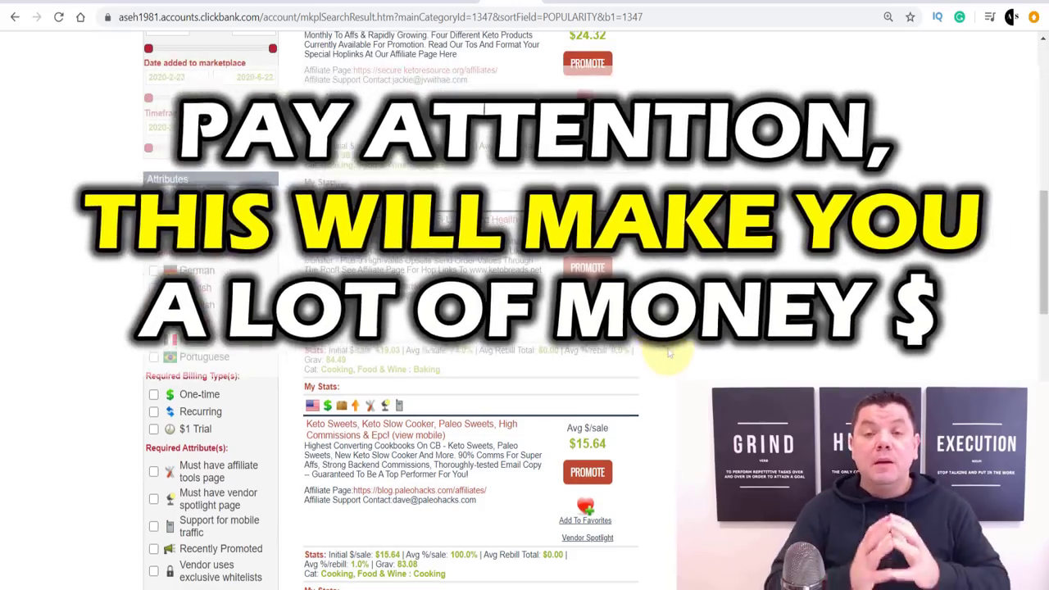